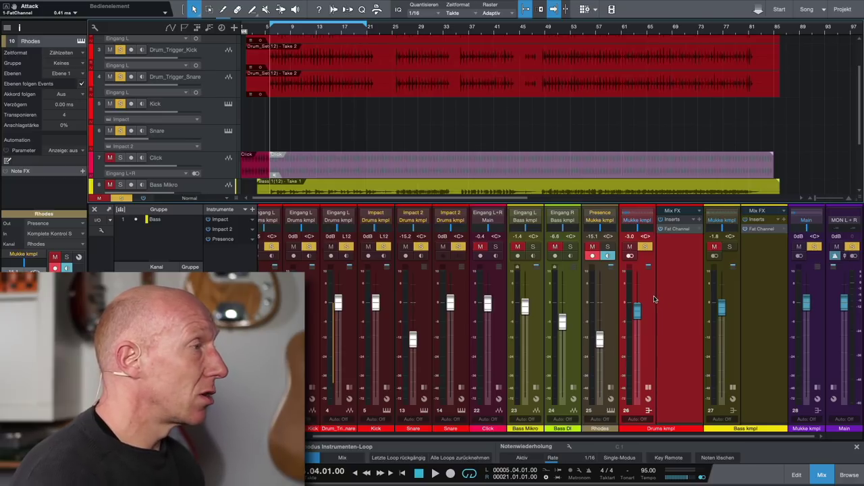
Open the Fat Channel insert of the Drums kmpl bus and place its window over the mixer.
scroll(654, 299, up, 5)
scroll(654, 299, down, 6)
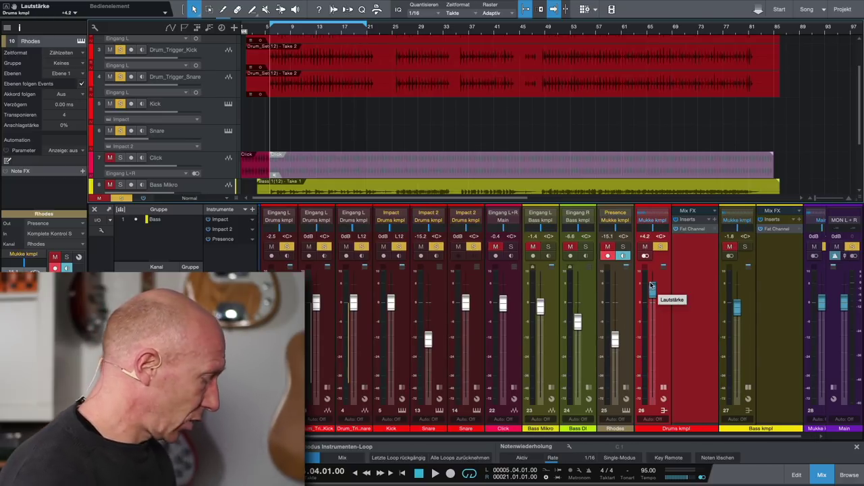
click(692, 230)
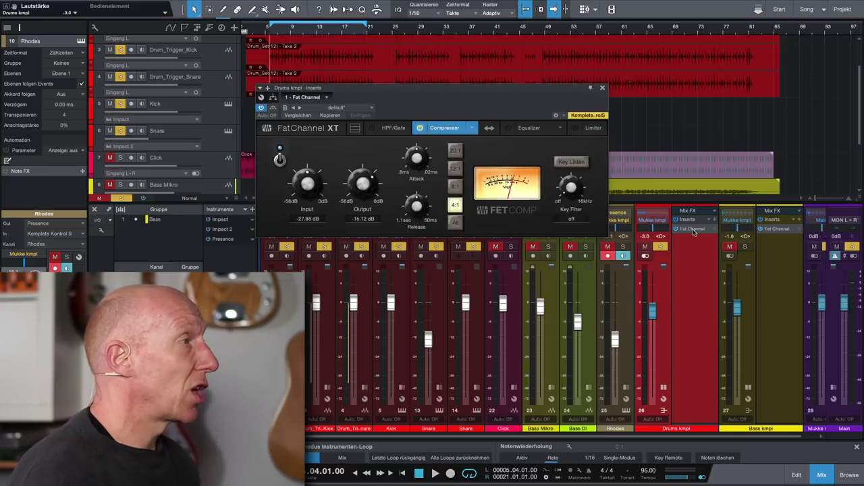
drag(471, 89, 623, 235)
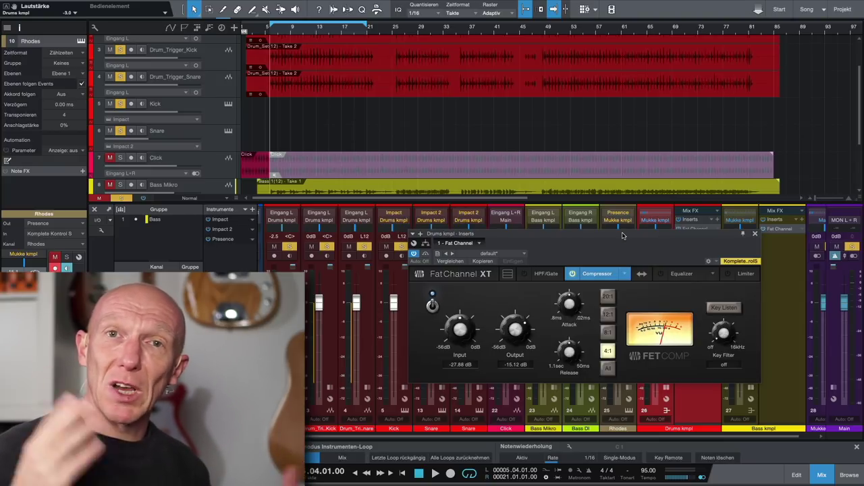
Switch the Fat Channel's compressor model to Tube and move the plug-in window clear of the mixer faders.
click(625, 274)
click(459, 305)
drag(533, 238, 517, 91)
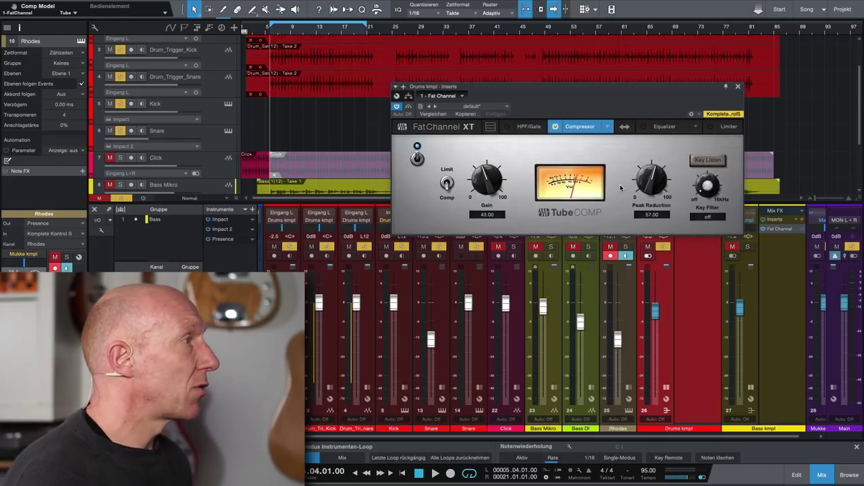
Start playback and set the Tube compressor's Peak Reduction to 60.50 and its Gain to 43.00.
key(space)
drag(648, 189, 645, 152)
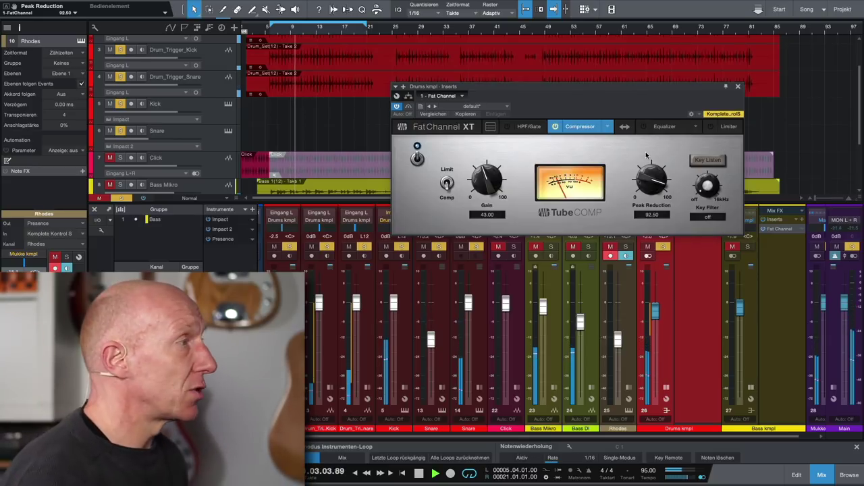
scroll(646, 189, down, 10)
scroll(648, 185, down, 1)
scroll(648, 186, down, 1)
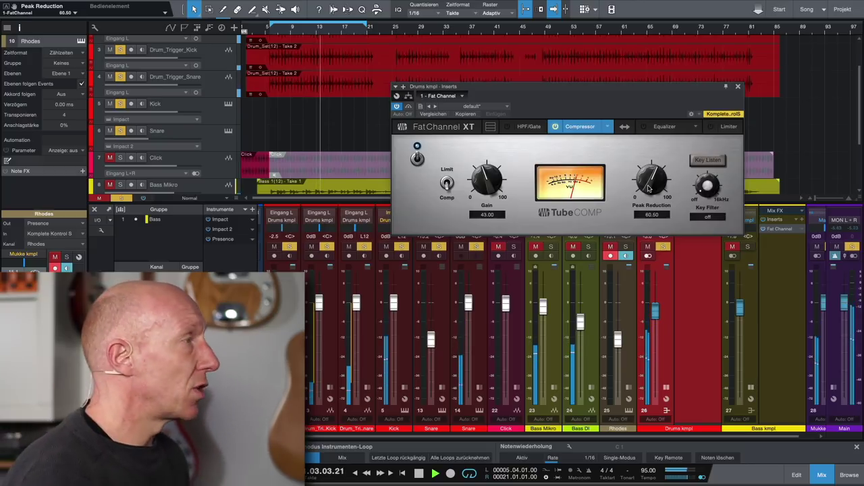
scroll(488, 180, up, 2)
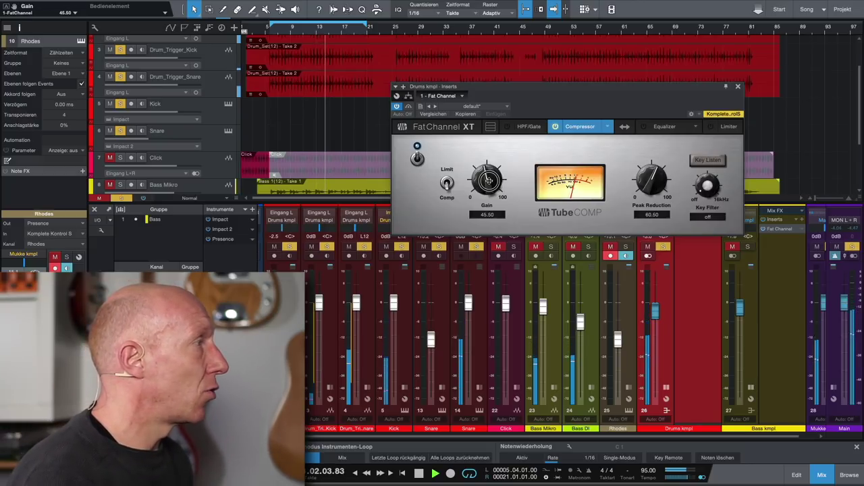
scroll(486, 178, down, 2)
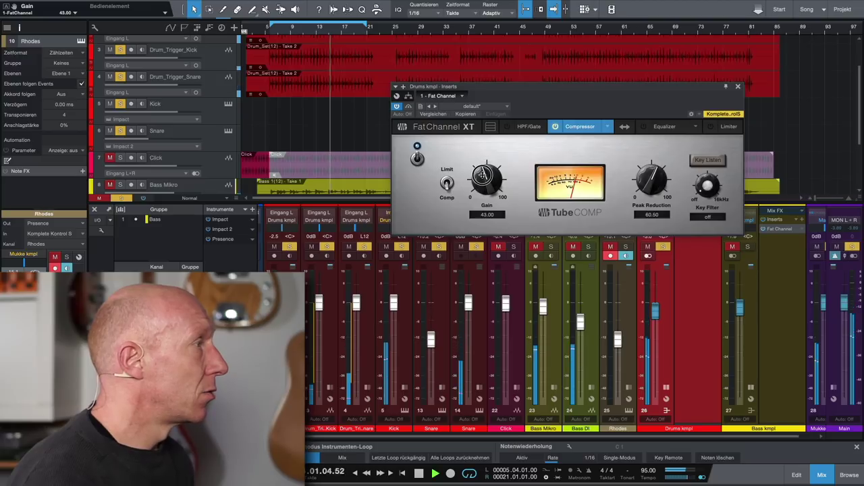
Bypass and re-enable the Tube compressor during playback to compare the drum sound, and stop playback.
click(418, 158)
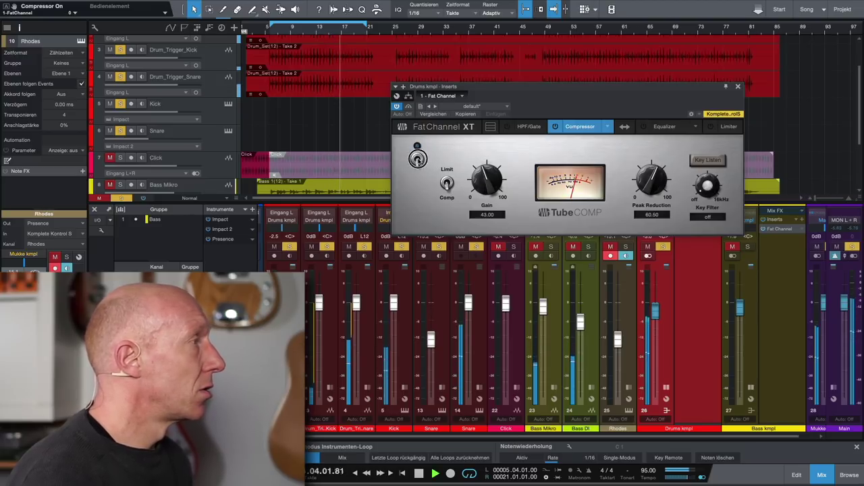
click(418, 158)
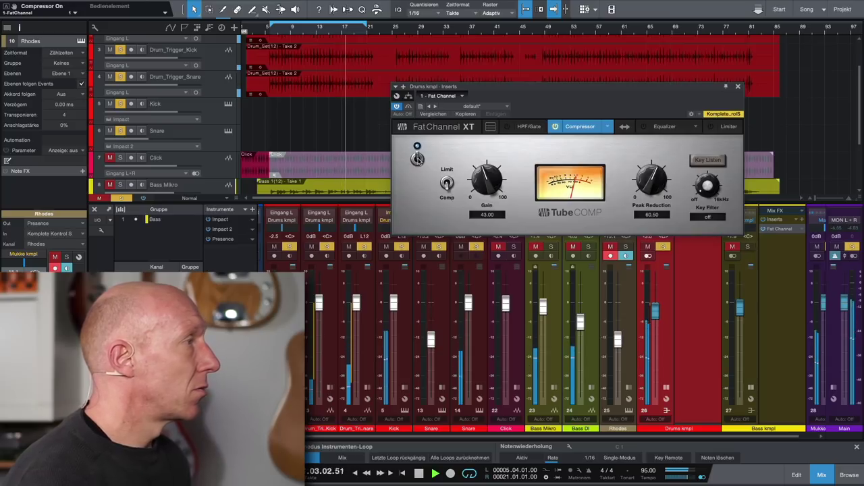
key(space)
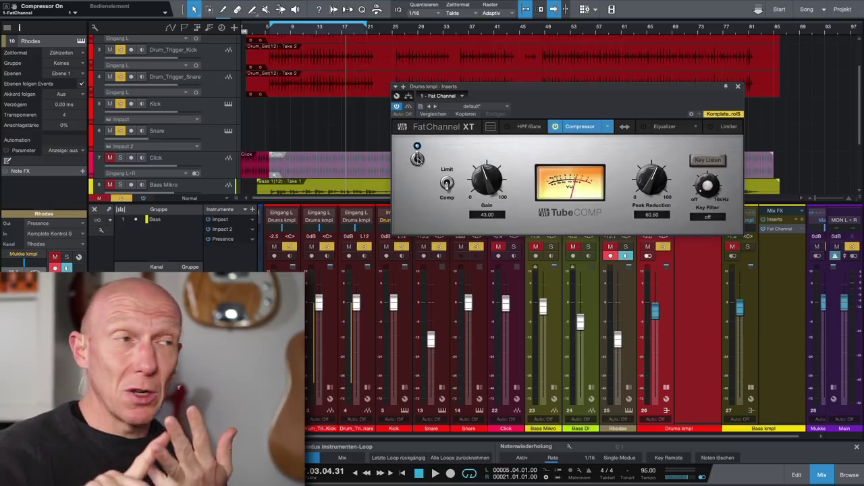
Try the FET and Standard compressor models and browse the Fat Channel preset folders without loading one.
click(607, 128)
click(639, 157)
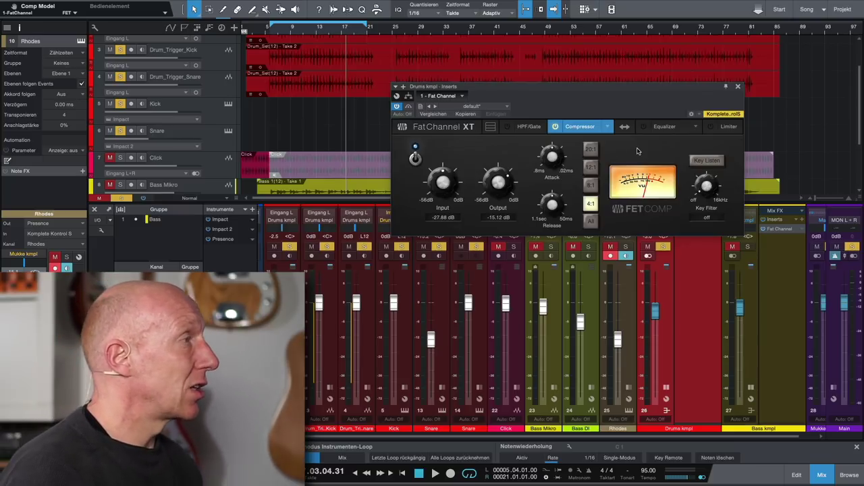
click(607, 126)
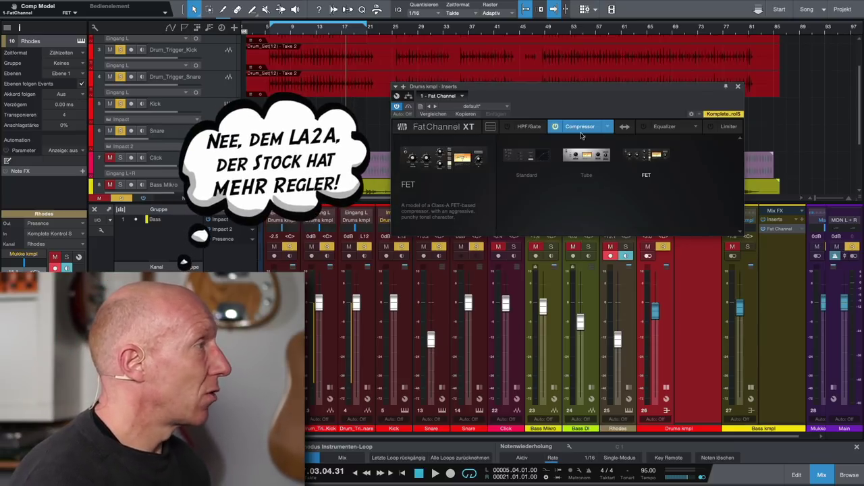
click(529, 157)
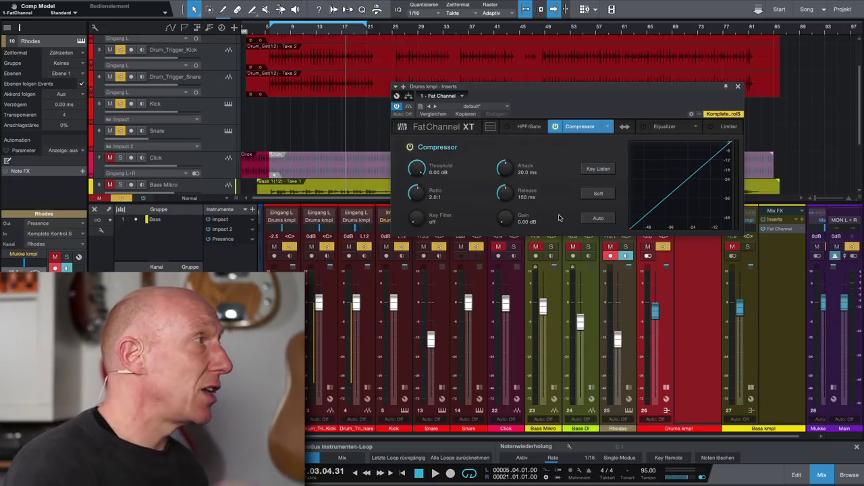
click(506, 107)
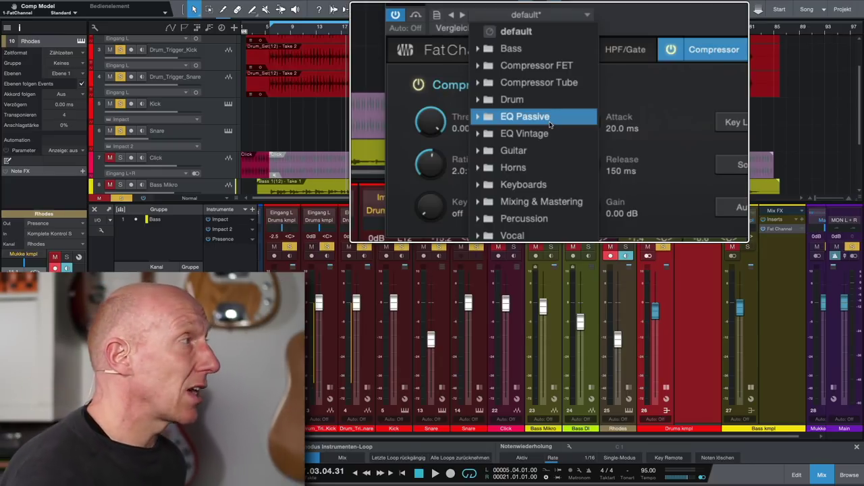
click(579, 146)
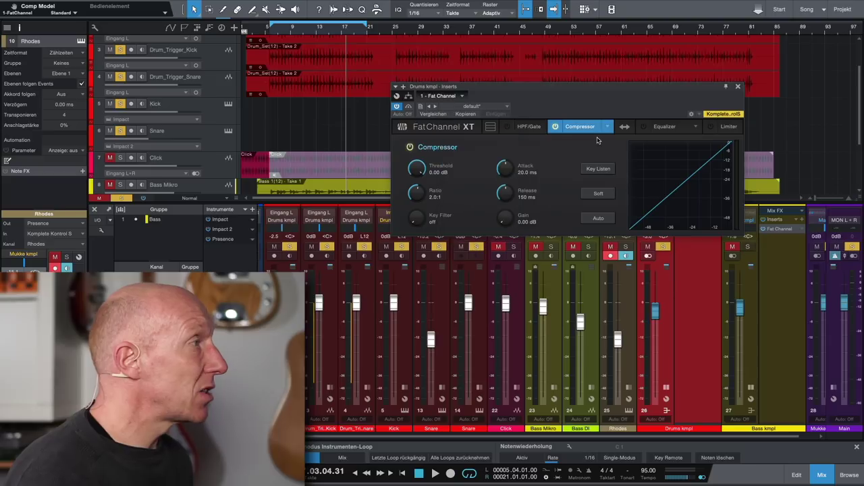
Change the compressor model on the Drums kmpl bus from Standard to FET.
click(605, 131)
click(646, 155)
click(647, 155)
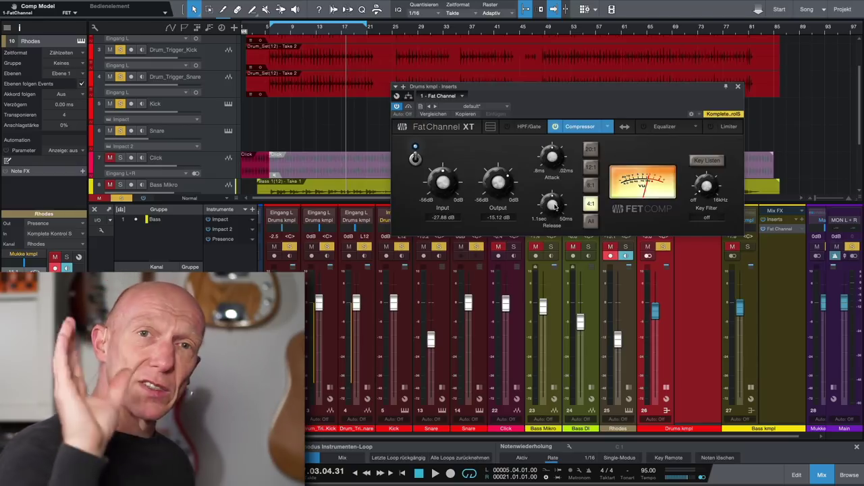
Play the song while setting the FET compressor's attack to 0.39 ms and release to 391 ms, and stop playback.
key(space)
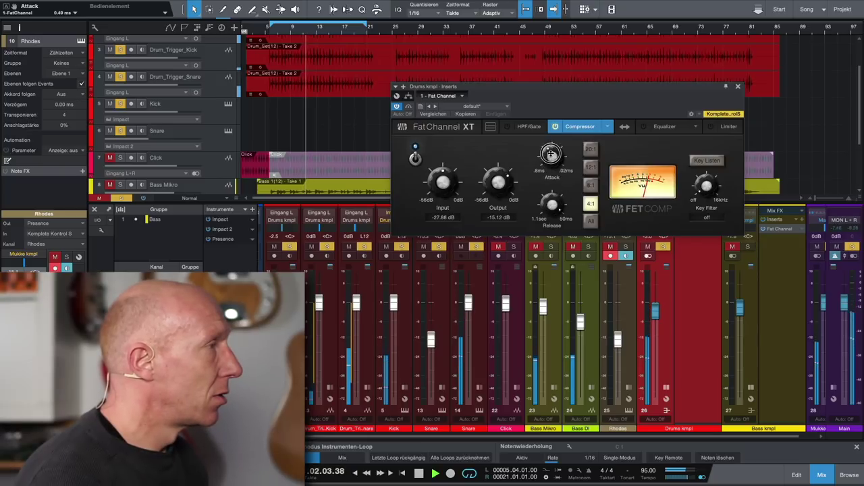
drag(550, 155, 553, 153)
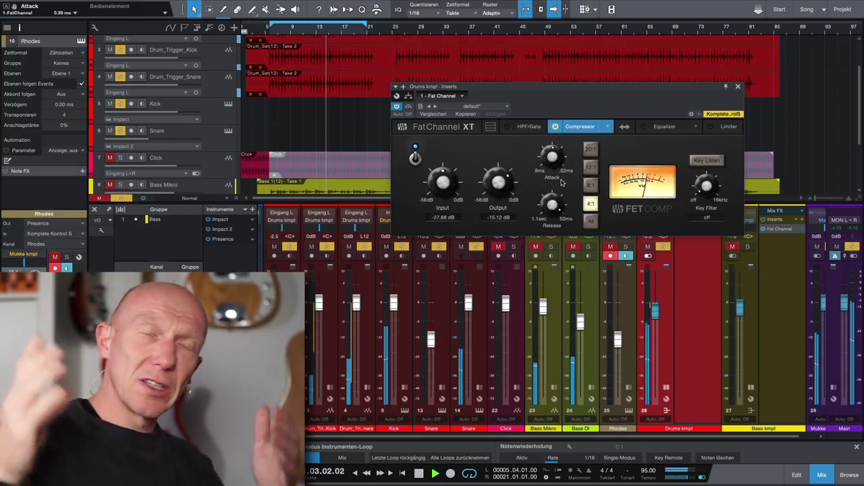
drag(550, 209, 554, 235)
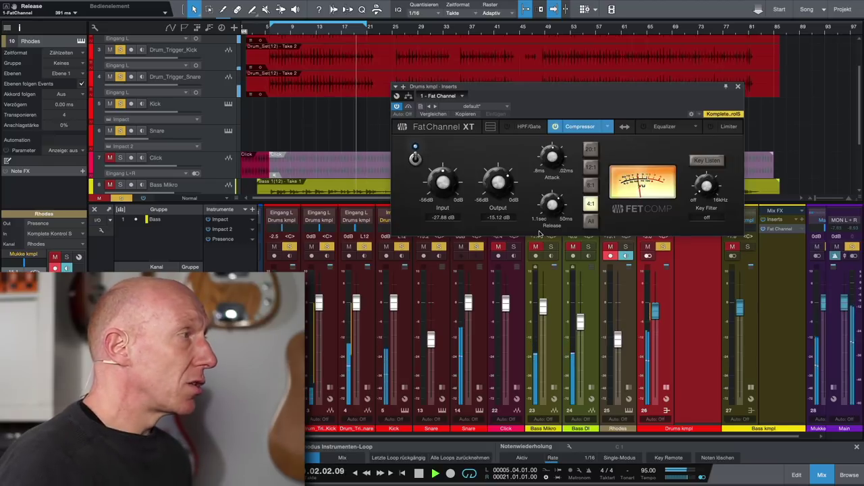
key(space)
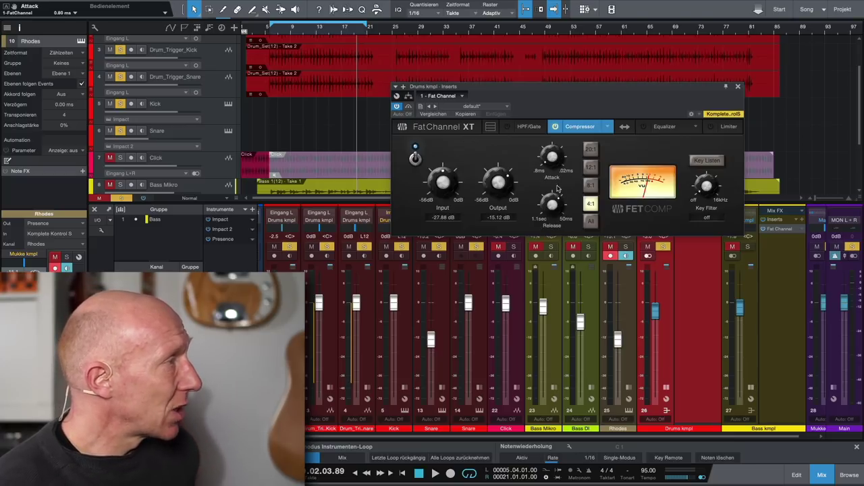
Resume playback and readjust the FET compressor's release and attack, bringing the attack to 0.34 ms.
key(space)
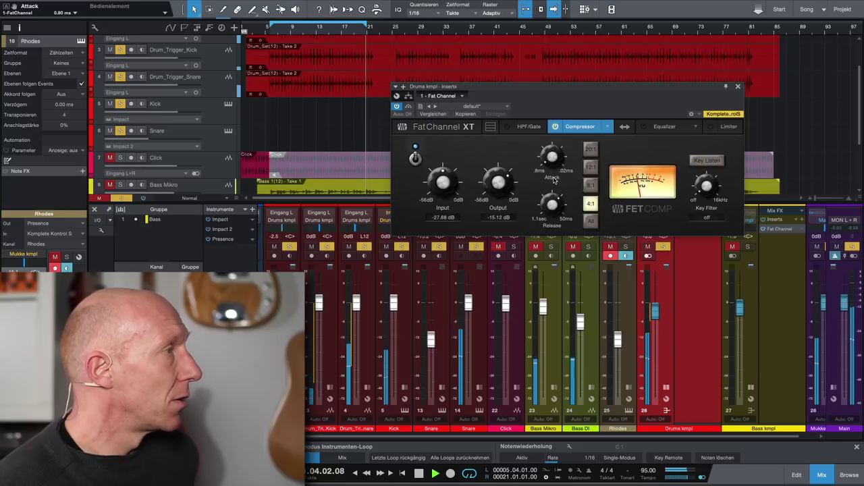
drag(556, 214, 553, 185)
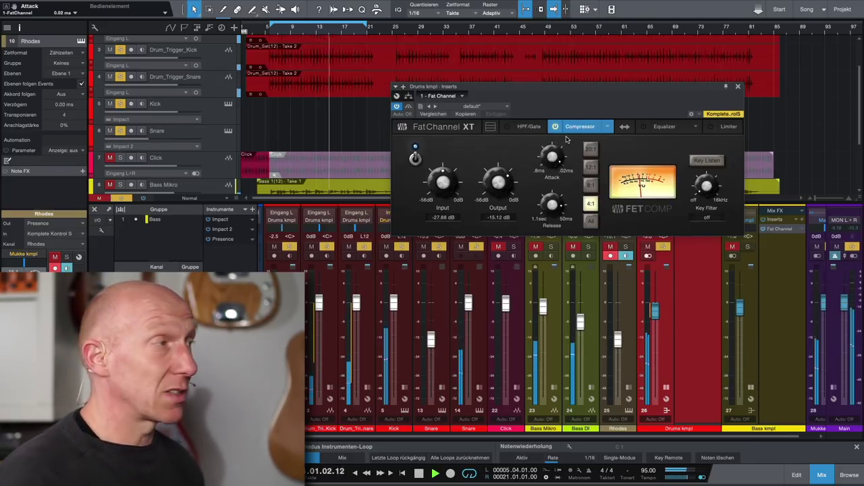
drag(552, 157, 552, 150)
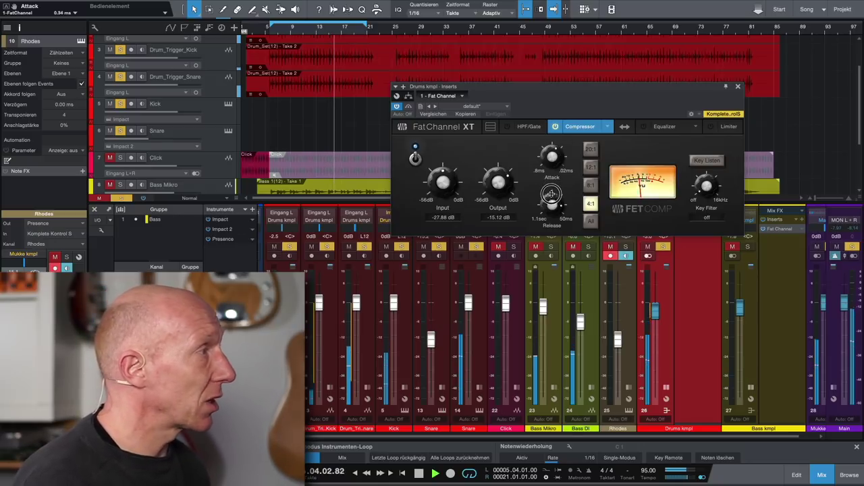